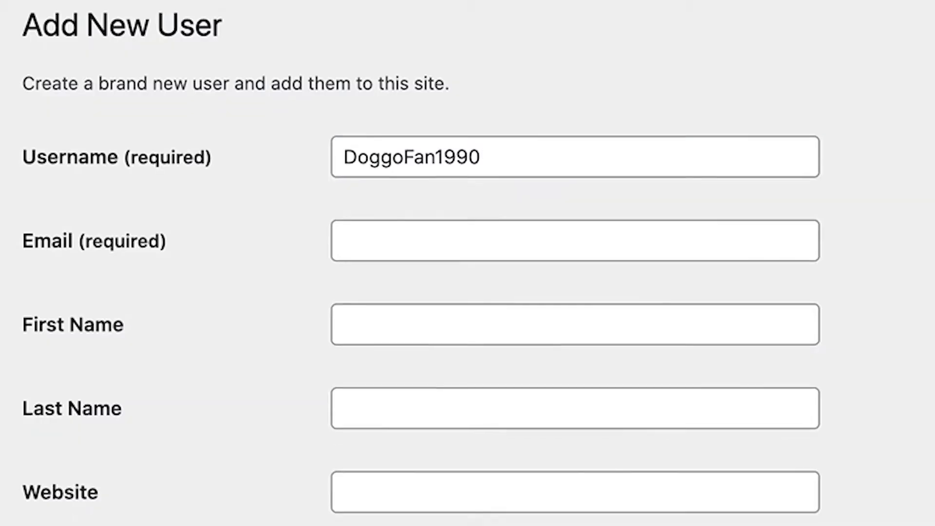
{"action": "scroll", "coordinate": [467, 293], "scroll_direction": "down", "scroll_amount": 8}
Set the new user's Role dropdown to Administrator
{"action": "left_click", "coordinate": [486, 342]}
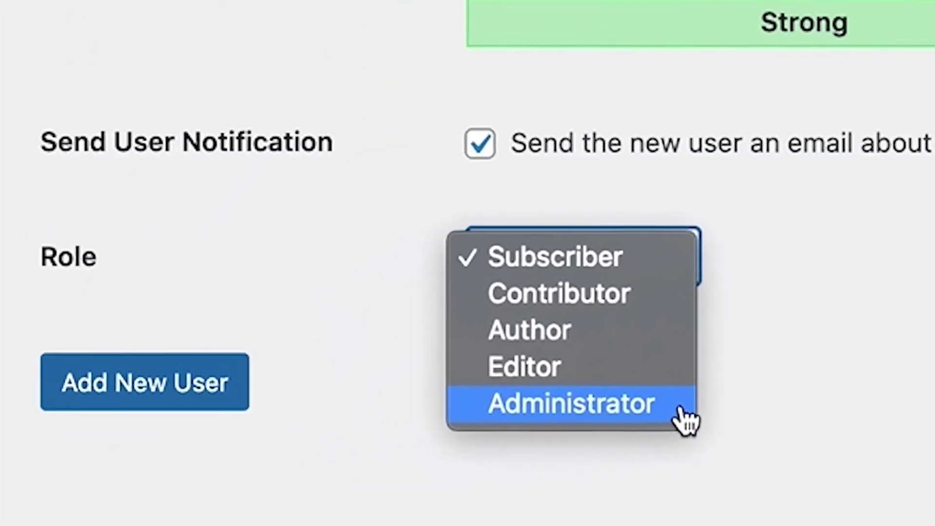
{"action": "left_click", "coordinate": [707, 414]}
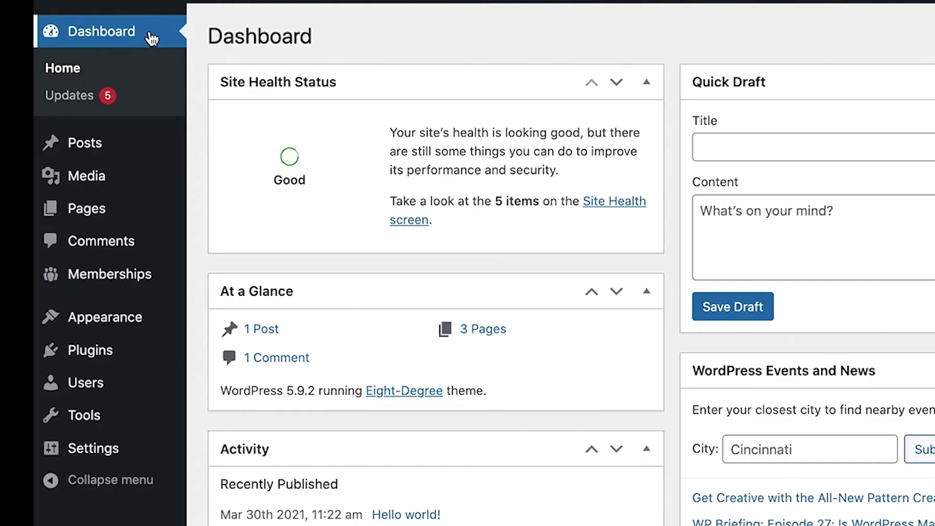
{"action": "mouse_move", "coordinate": [86, 382]}
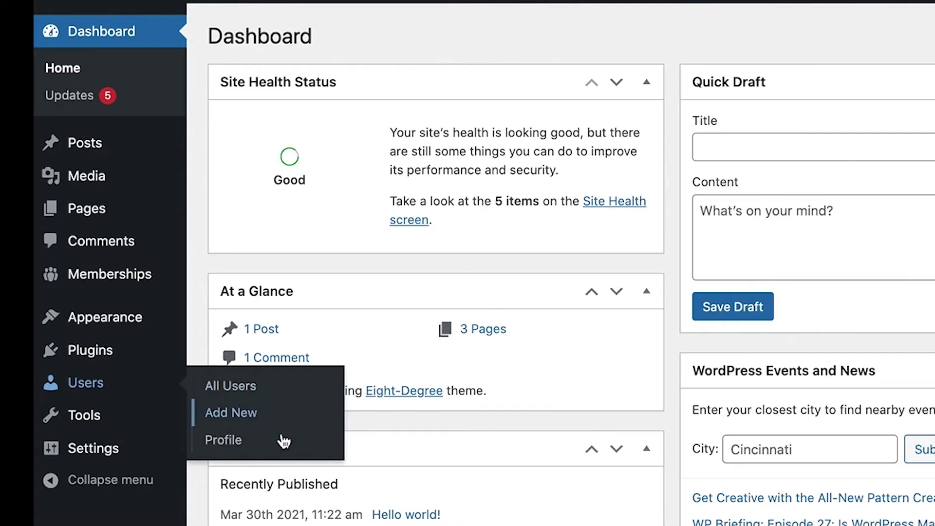
Go to your own user Profile page to reach Application Passwords
{"action": "left_click", "coordinate": [282, 457]}
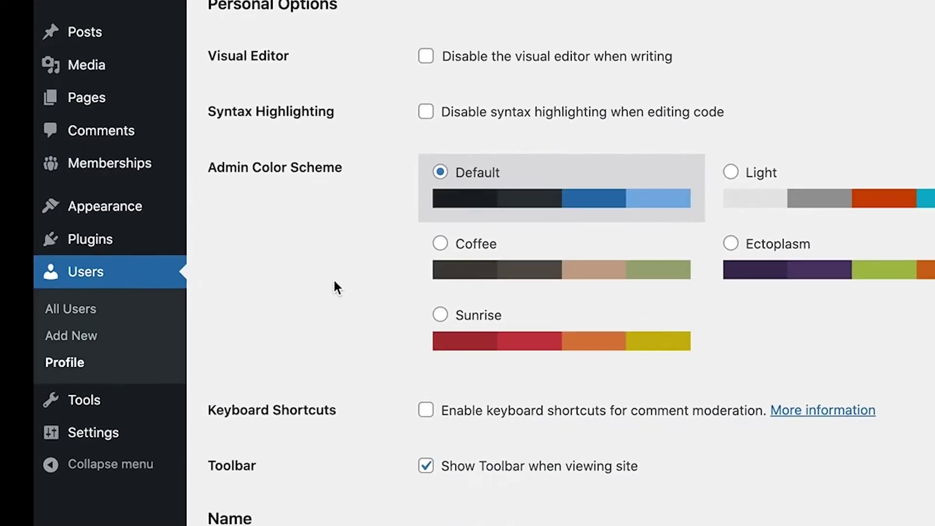
{"action": "scroll", "coordinate": [334, 271], "scroll_direction": "down", "scroll_amount": 10}
{"action": "scroll", "coordinate": [334, 110], "scroll_direction": "down", "scroll_amount": 10}
{"action": "scroll", "coordinate": [333, 58], "scroll_direction": "down", "scroll_amount": 5}
{"action": "scroll", "coordinate": [334, 59], "scroll_direction": "down", "scroll_amount": 2}
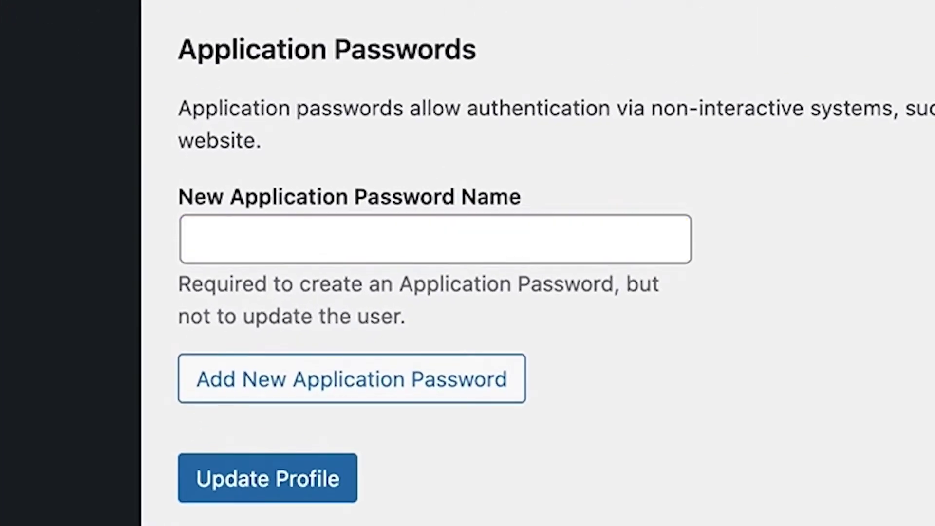
Generate a new application password named Zapier
{"action": "left_click", "coordinate": [307, 233]}
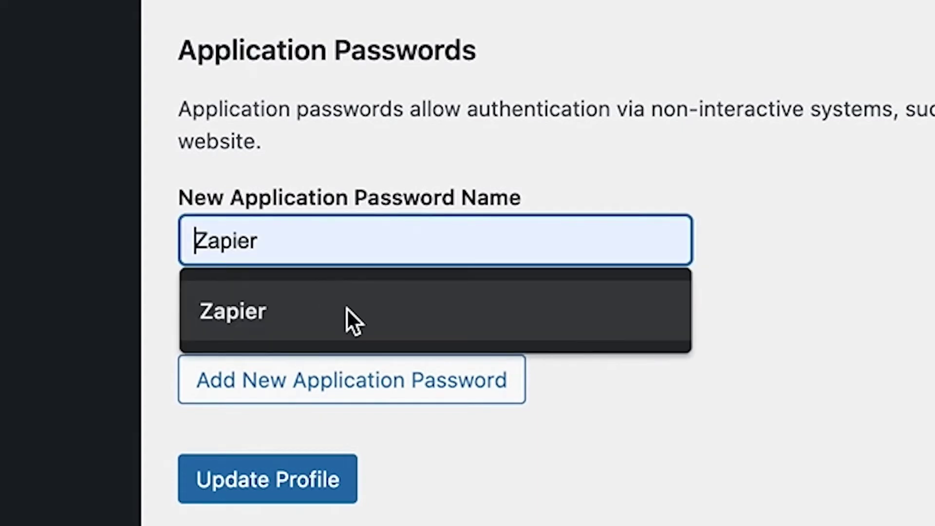
{"action": "left_click", "coordinate": [347, 308]}
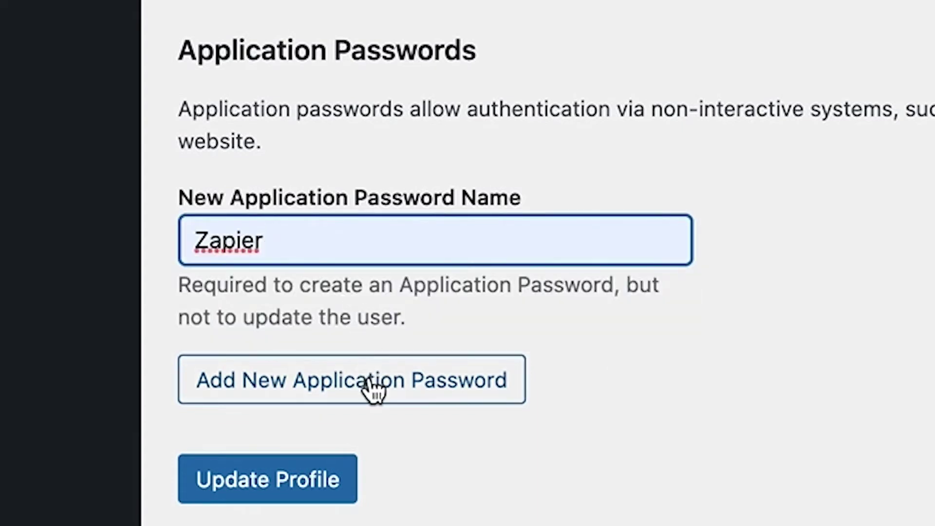
{"action": "left_click", "coordinate": [373, 384]}
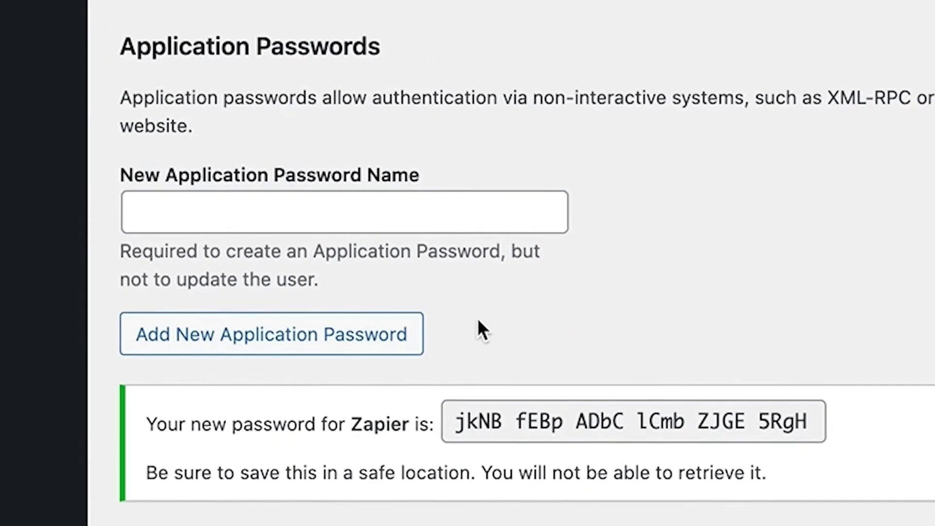
Copy the generated Zapier password into a LastPass secure note and save it
{"action": "triple_click", "coordinate": [599, 403]}
{"action": "right_click", "coordinate": [600, 406]}
{"action": "left_click", "coordinate": [651, 328]}
{"action": "right_click", "coordinate": [460, 194]}
{"action": "left_click", "coordinate": [468, 199]}
{"action": "key", "text": "ctrl+v"}
{"action": "left_click", "coordinate": [761, 491]}
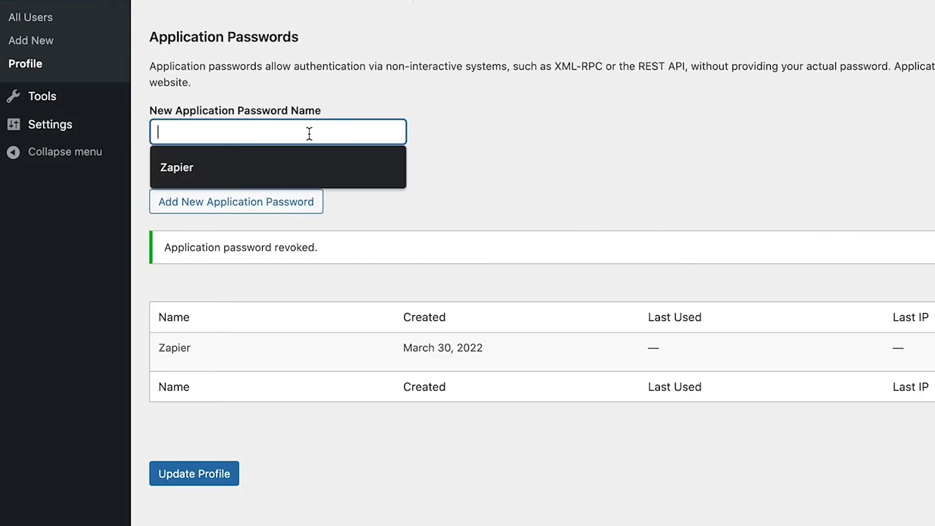
{"action": "type", "text": "MailChi"}
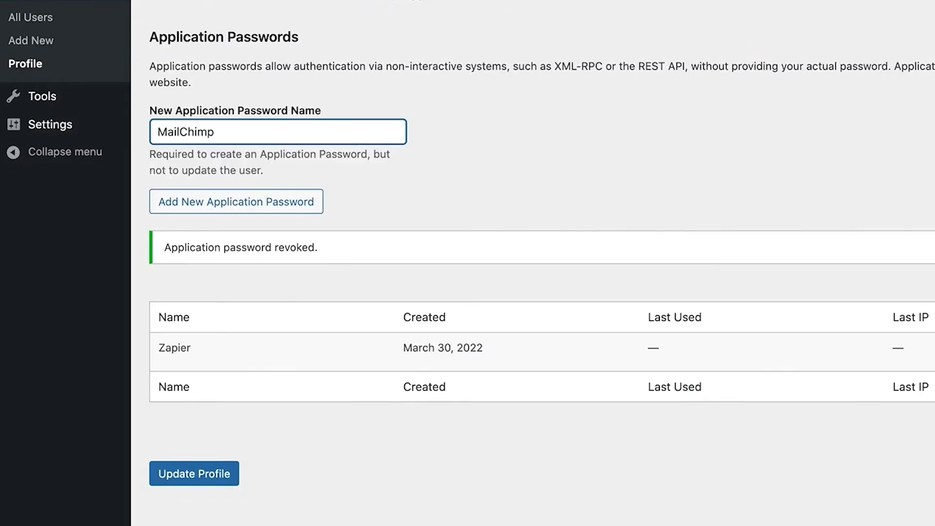
{"action": "type", "text": "mp"}
Add MailChimp and WooCommerce application passwords, then click Revoke on one row
{"action": "key", "text": "Return"}
{"action": "left_click", "coordinate": [277, 132]}
{"action": "type", "text": "WooCommerce"}
{"action": "key", "text": "Return"}
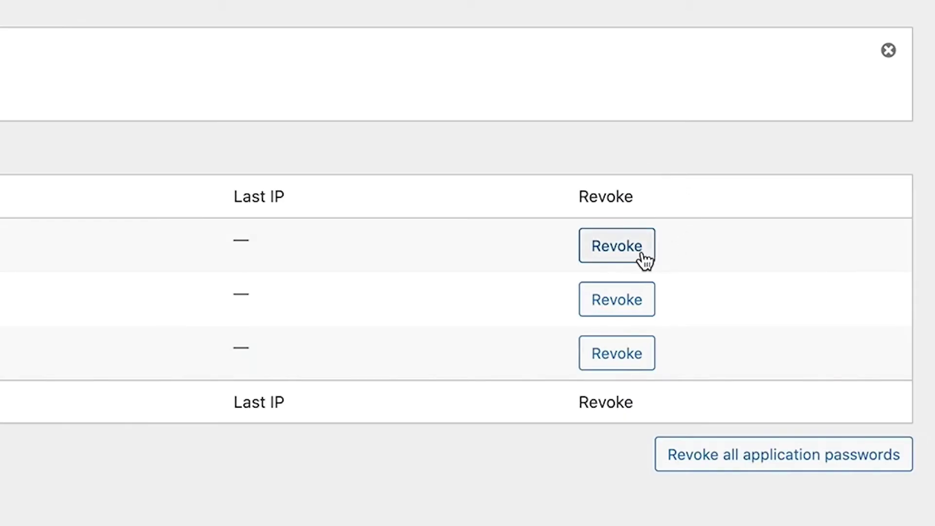
{"action": "left_click", "coordinate": [635, 249]}
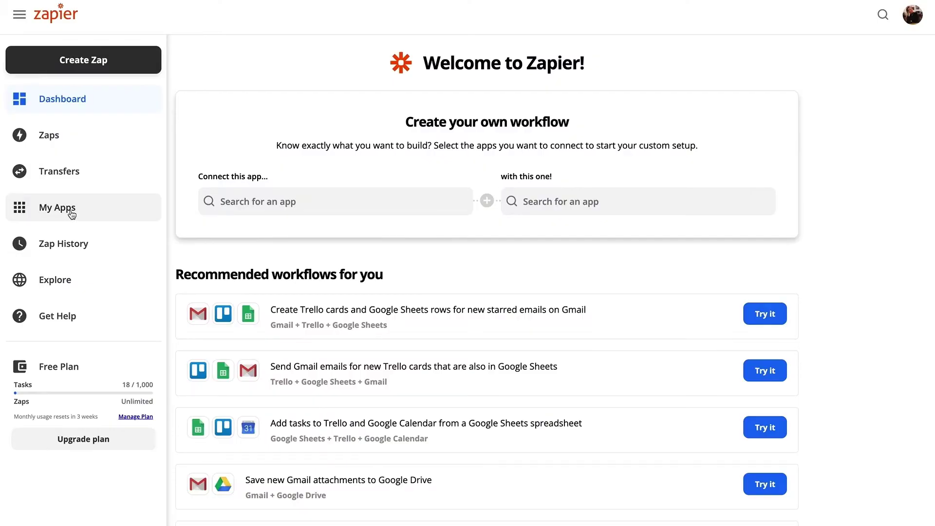
Start a new connection from Zapier's My Apps list
{"action": "left_click", "coordinate": [57, 208]}
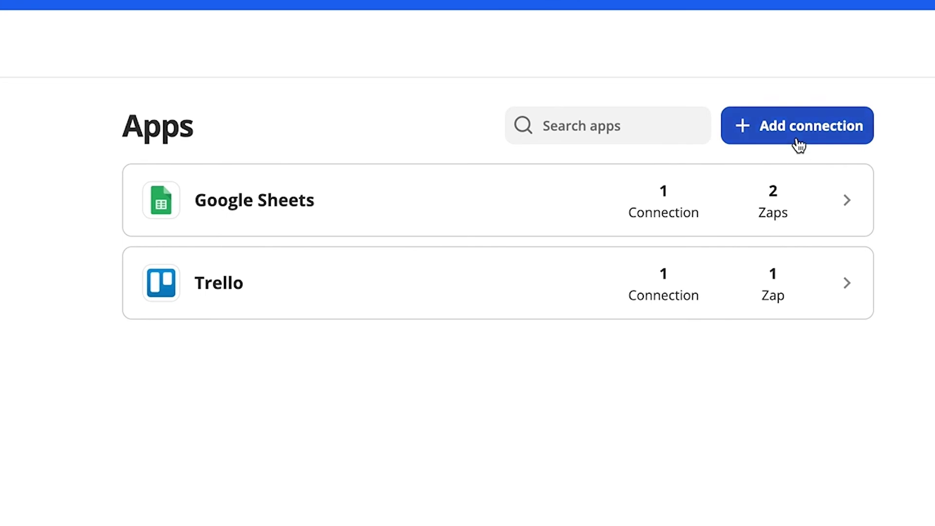
{"action": "left_click", "coordinate": [797, 125]}
{"action": "type", "text": "paid"}
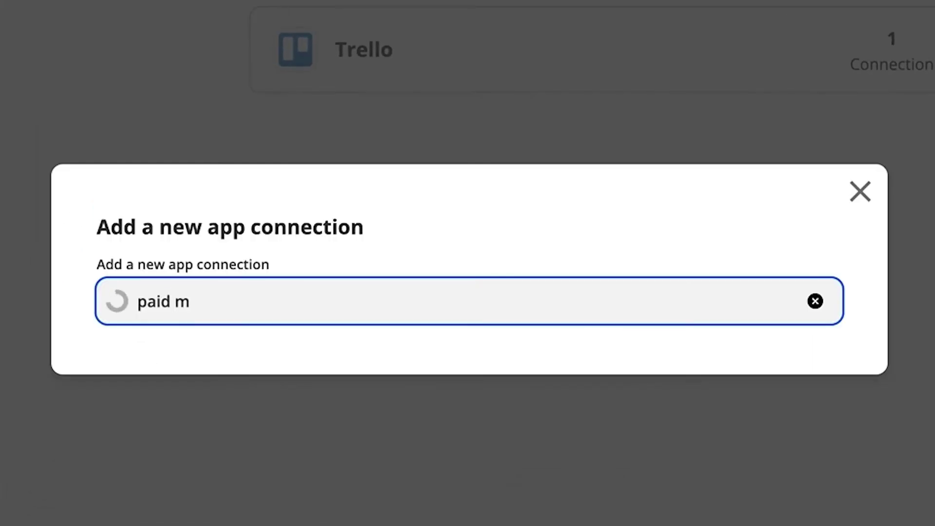
{"action": "type", "text": " m"}
Connect Paid Memberships Pro using borkborkdoggosite.biz, a username and the application password
{"action": "left_click", "coordinate": [481, 336]}
{"action": "type", "text": "borkborkdoggosite.bi"}
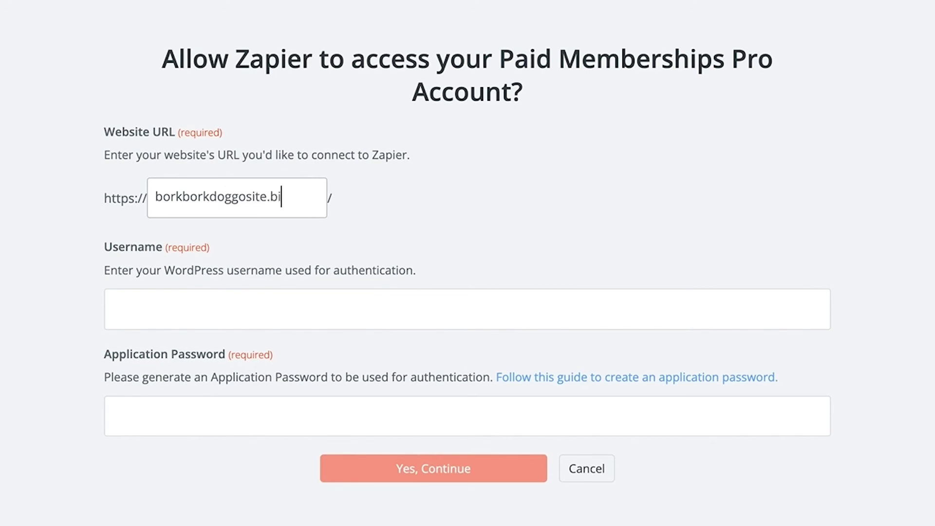
{"action": "type", "text": "z"}
{"action": "key", "text": "Tab"}
{"action": "type", "text": "Floof Boi"}
{"action": "left_click", "coordinate": [165, 420]}
{"action": "type", "text": "applicationpasswordsecret"}
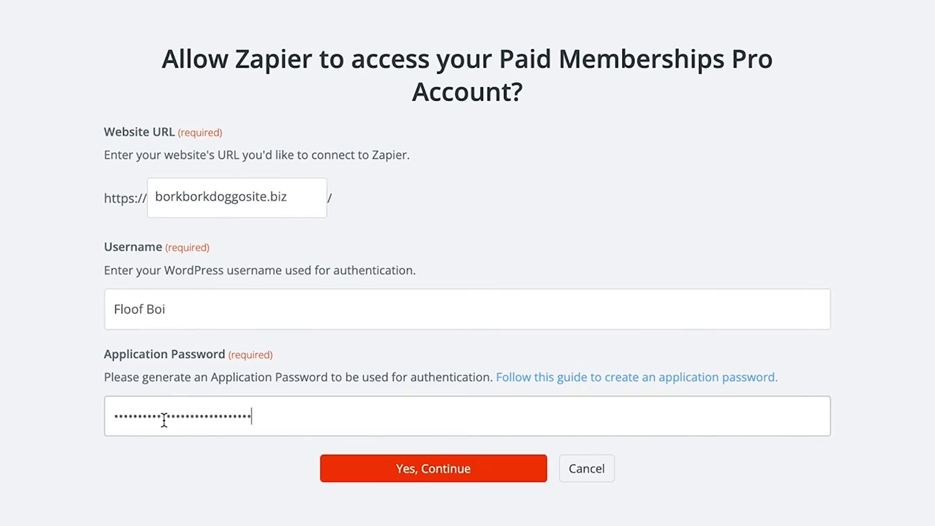
{"action": "left_click", "coordinate": [453, 472]}
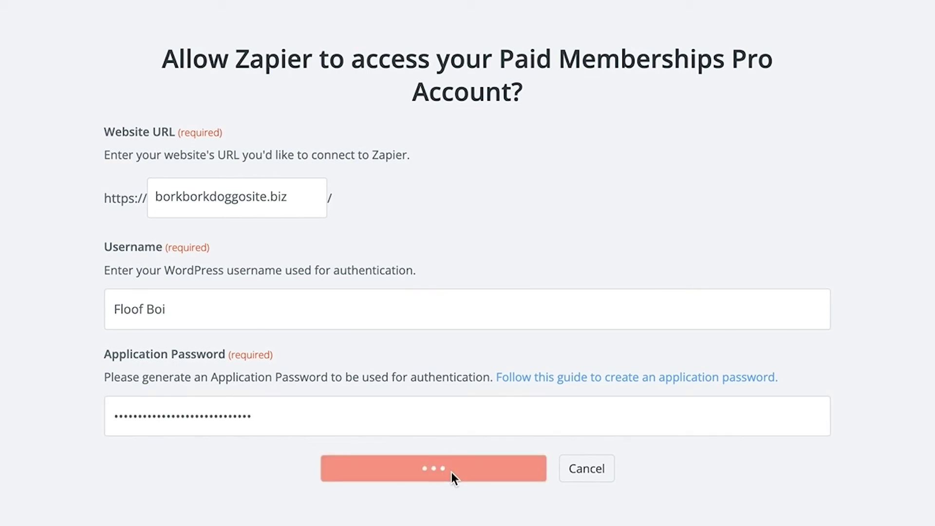